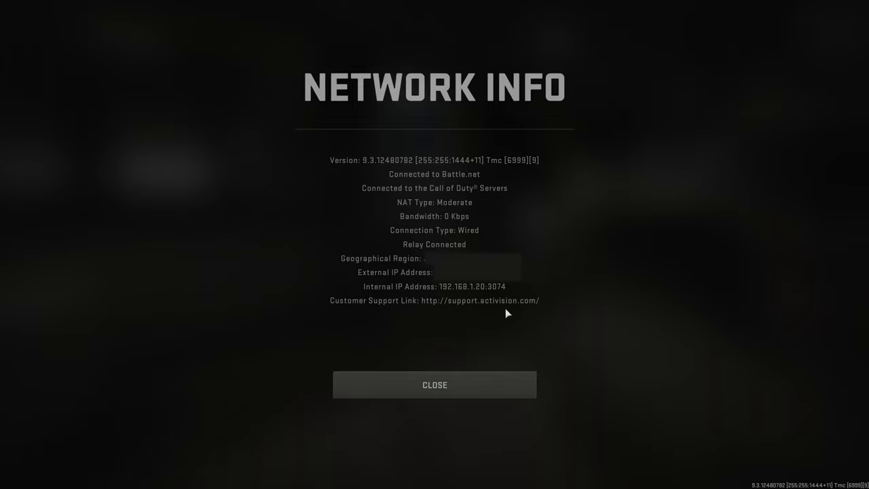
Step: Close the network information and quit Call of Duty to the Windows desktop
{"action": "left_click", "coordinate": [454, 384]}
{"action": "key", "text": "Escape"}
{"action": "key", "text": "Escape"}
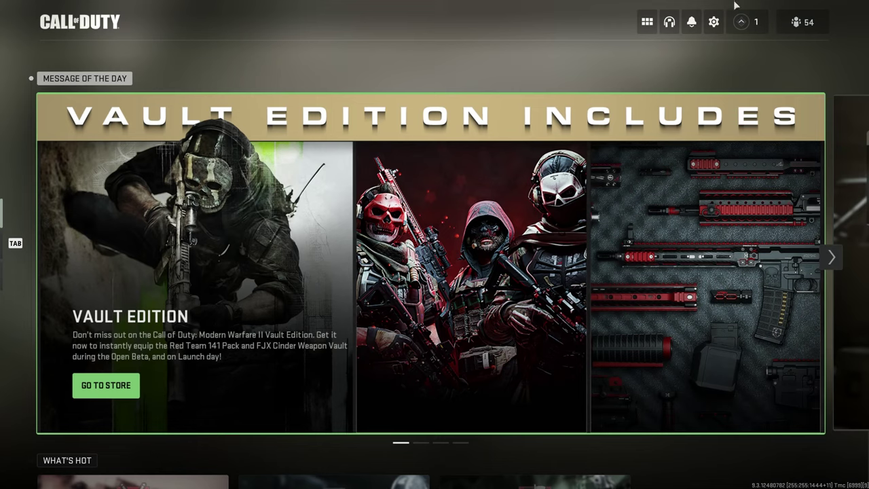
{"action": "key", "text": "Escape"}
{"action": "key", "text": "Return"}
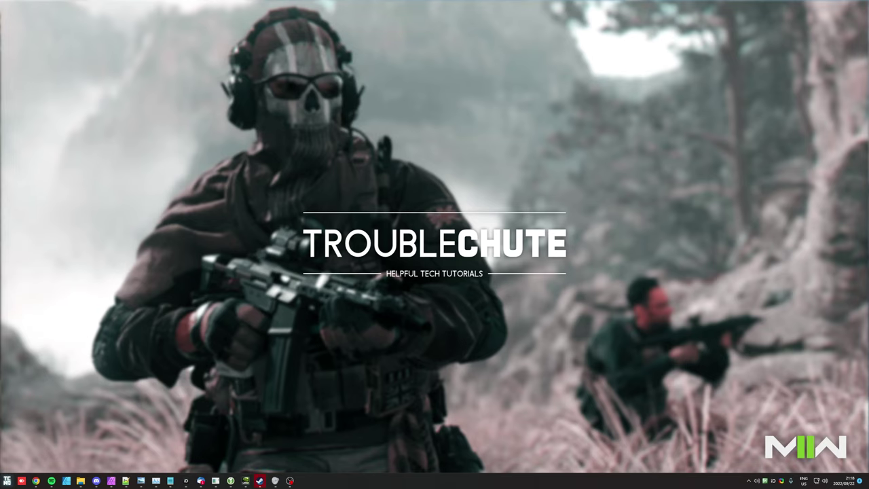
Step: Open the Windows Settings app
{"action": "left_click", "coordinate": [7, 481]}
{"action": "left_click", "coordinate": [10, 429]}
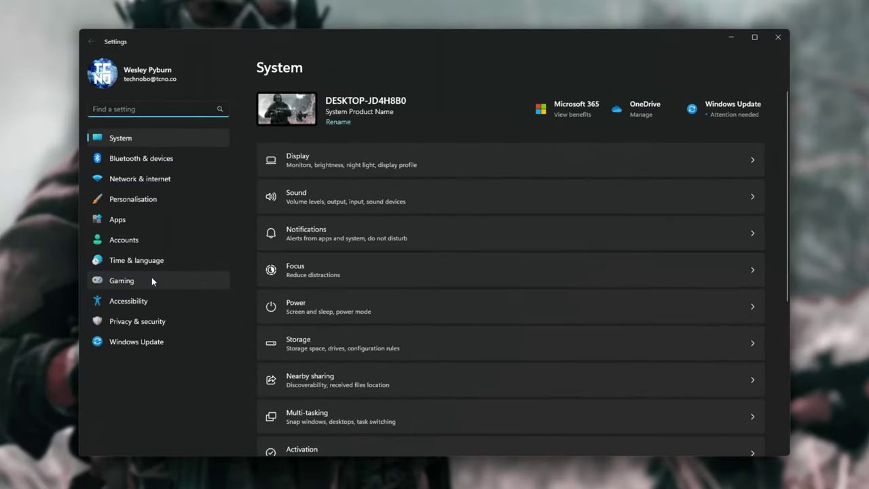
{"action": "left_click", "coordinate": [245, 268]}
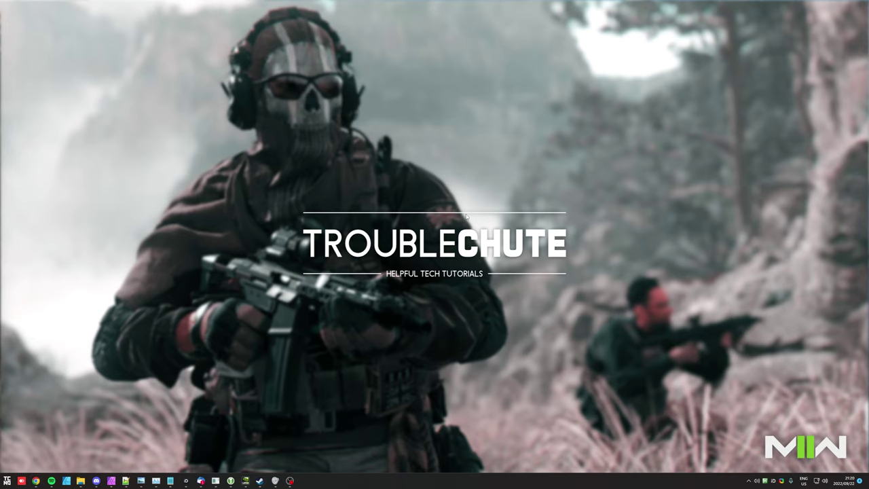
Step: Search for "firewall", open Windows Defender Firewall with Advanced Security and move its window toward the middle of the desktop
{"action": "key", "text": "super"}
{"action": "type", "text": "firewall"}
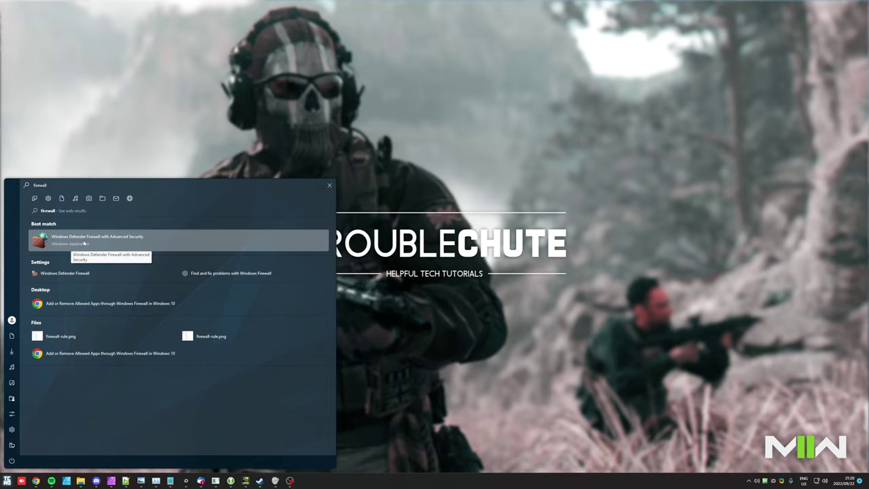
{"action": "left_click", "coordinate": [69, 249]}
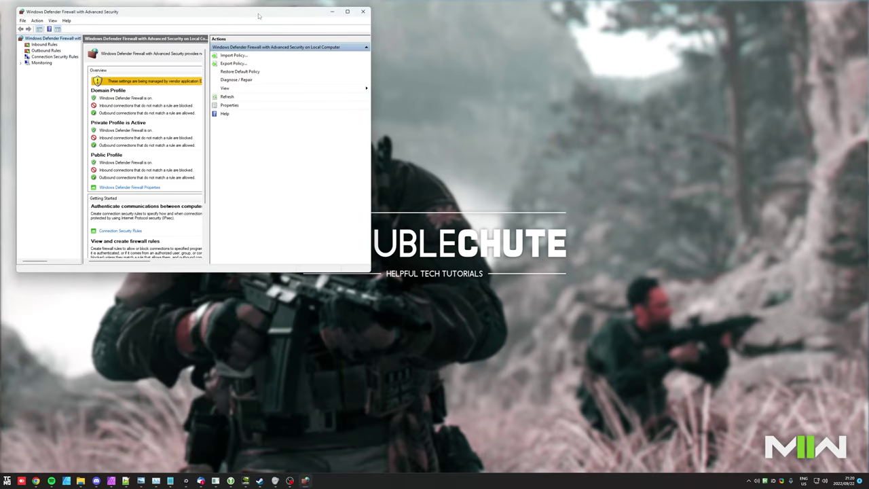
{"action": "left_click_drag", "start_coordinate": [245, 6], "coordinate": [502, 120]}
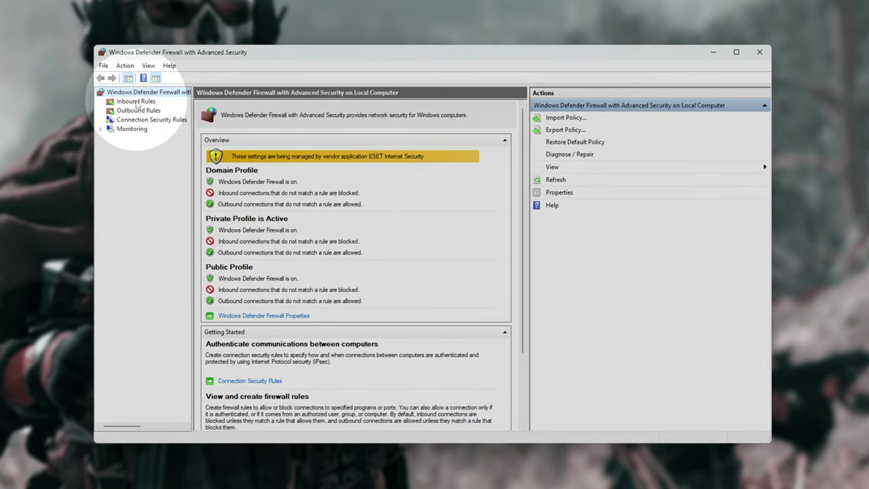
{"action": "left_click", "coordinate": [145, 102]}
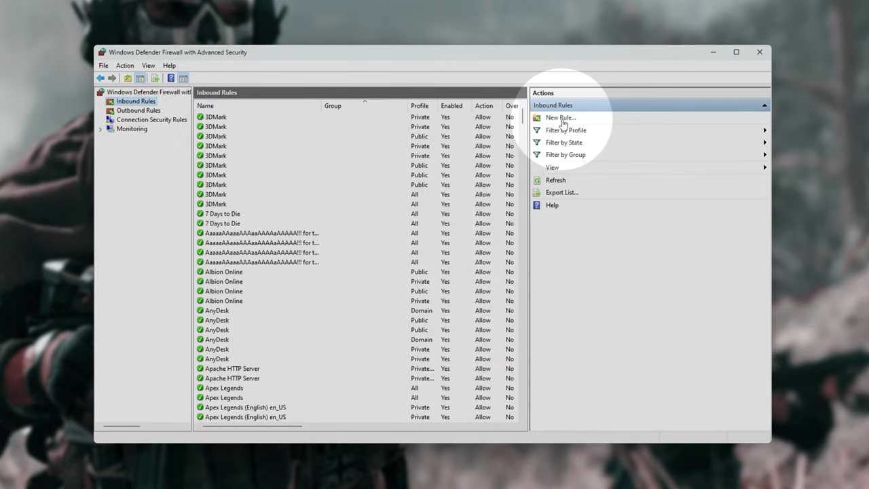
{"action": "left_click", "coordinate": [561, 118]}
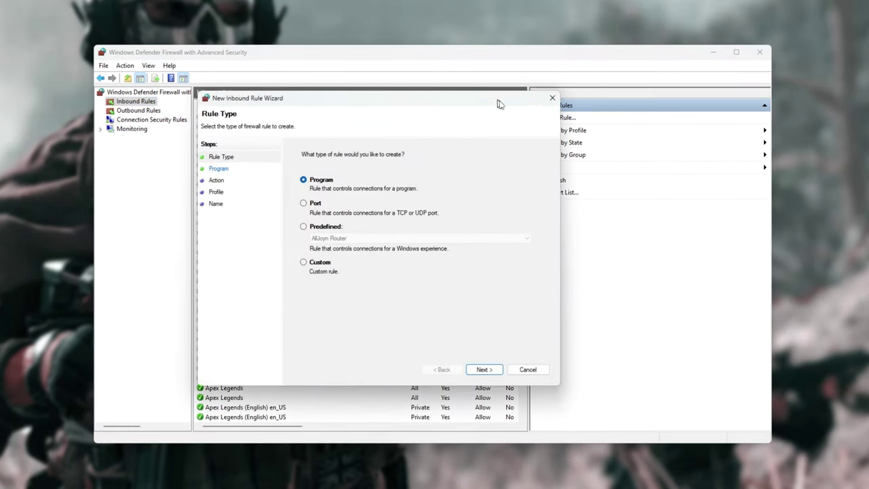
{"action": "left_click", "coordinate": [333, 212]}
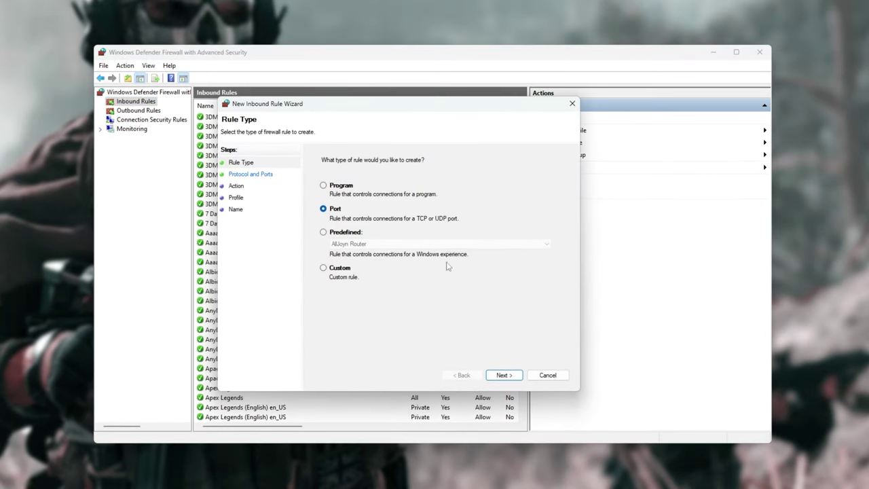
{"action": "left_click", "coordinate": [504, 375]}
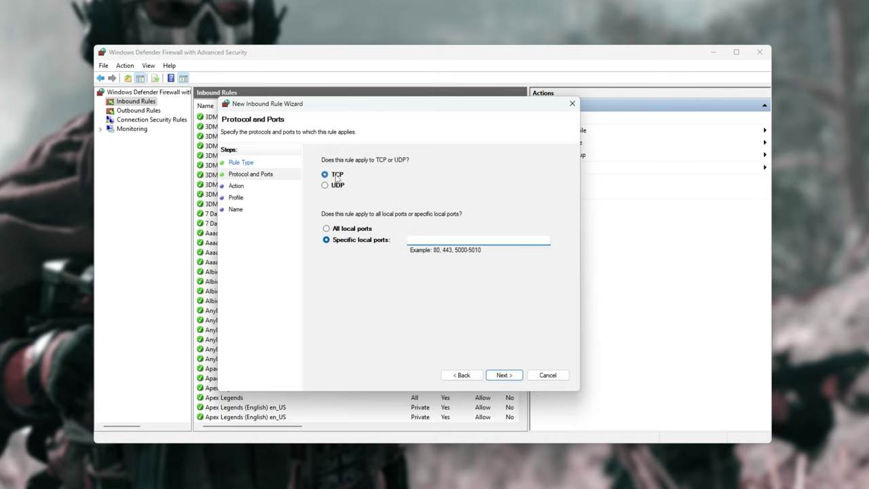
{"action": "left_click", "coordinate": [432, 240]}
{"action": "type", "text": "3074,27014-2"}
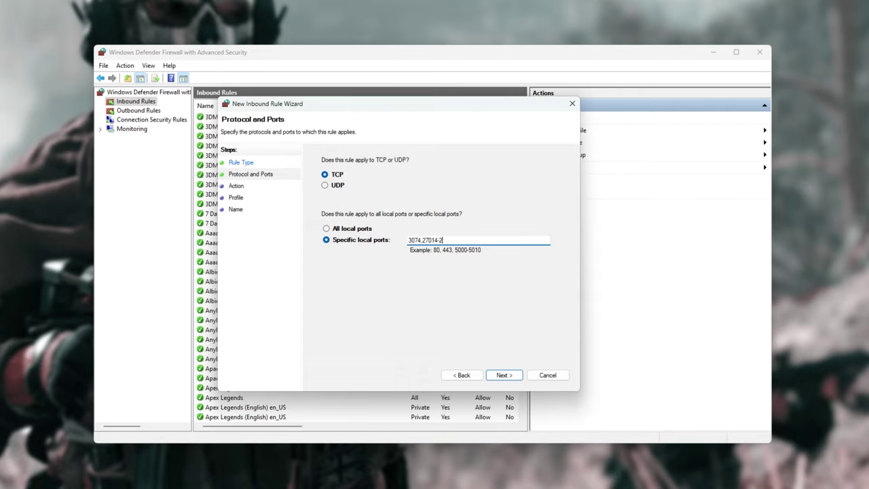
{"action": "type", "text": "7050"}
Step: Copy the TCP port list into the empty Notepad document and move Notepad out of the way of the rule wizard
{"action": "key", "text": "ctrl+a"}
{"action": "key", "text": "ctrl+c"}
{"action": "key", "text": "alt+Tab"}
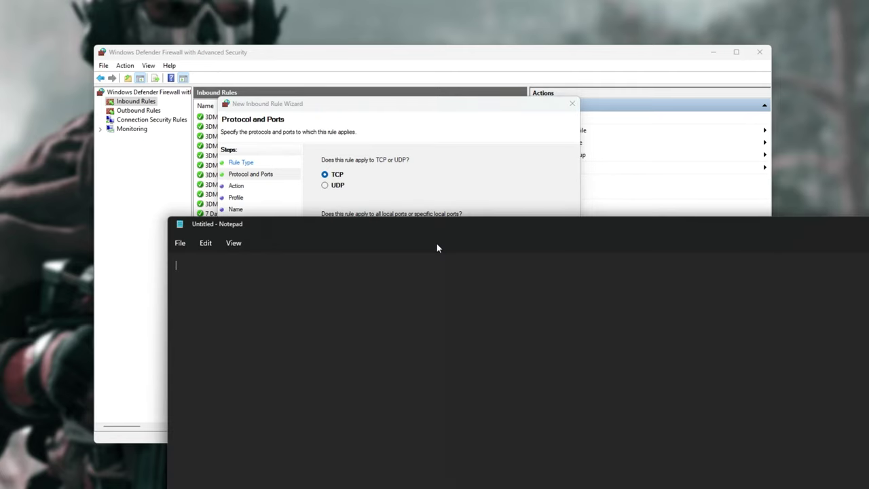
{"action": "key", "text": "ctrl+v"}
{"action": "left_click_drag", "start_coordinate": [168, 213], "coordinate": [109, 155]}
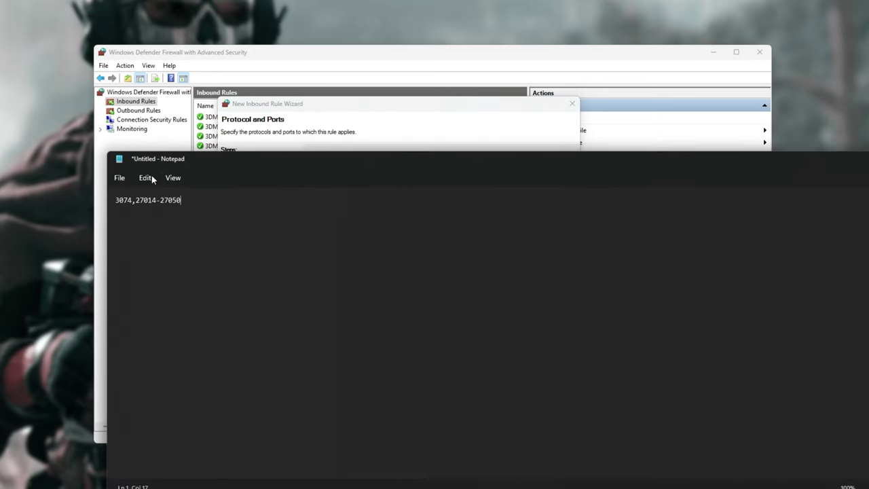
{"action": "left_click_drag", "start_coordinate": [202, 160], "coordinate": [53, 190]}
{"action": "key", "text": "ctrl+a"}
{"action": "left_click", "coordinate": [359, 249]}
{"action": "left_click", "coordinate": [496, 256]}
{"action": "key", "text": "ctrl+c"}
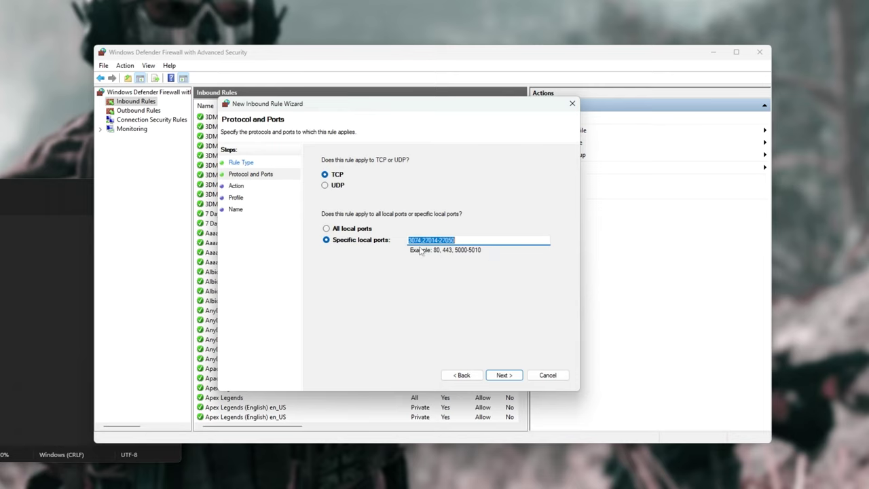
Step: Complete the TCP inbound rule with Allow the connection, the Domain, Private and Public profiles, and the name MW2
{"action": "left_click", "coordinate": [511, 374]}
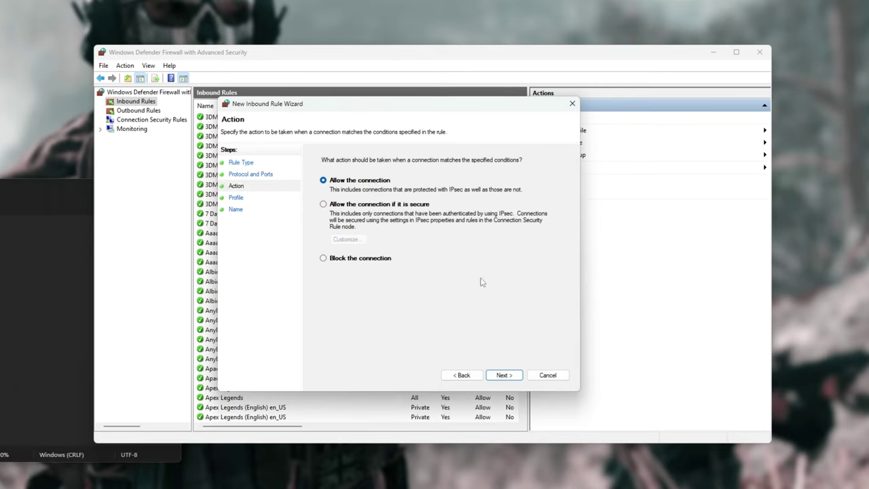
{"action": "left_click", "coordinate": [512, 378]}
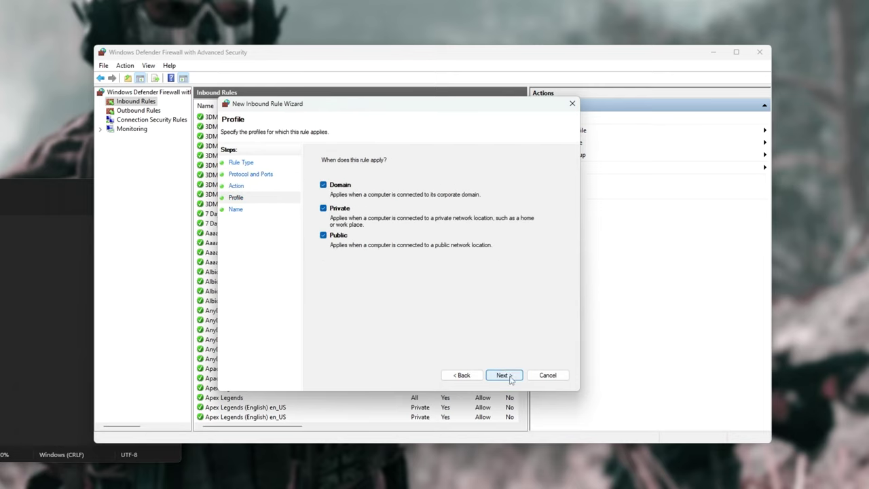
{"action": "left_click", "coordinate": [510, 377]}
{"action": "type", "text": "MW2"}
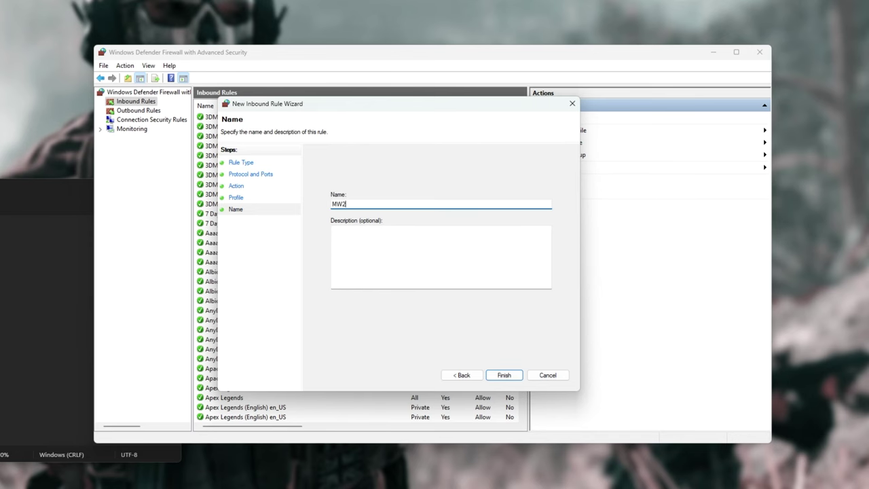
{"action": "left_click", "coordinate": [493, 375]}
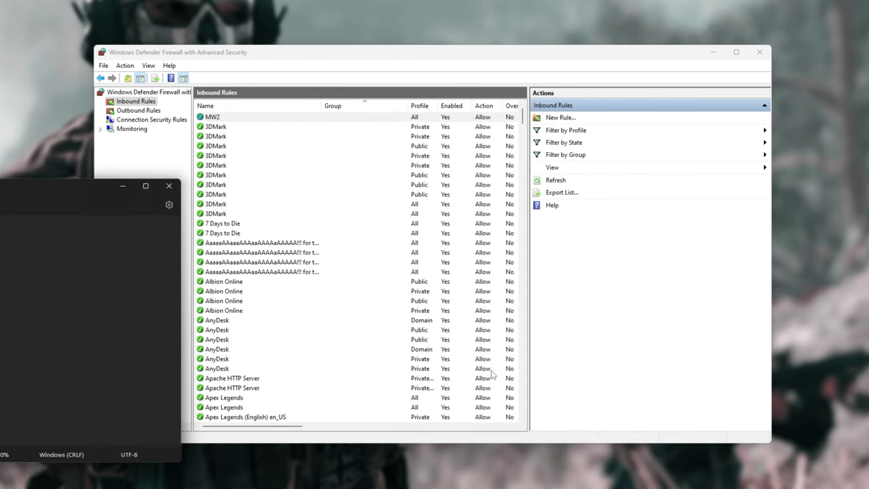
{"action": "left_click", "coordinate": [562, 119]}
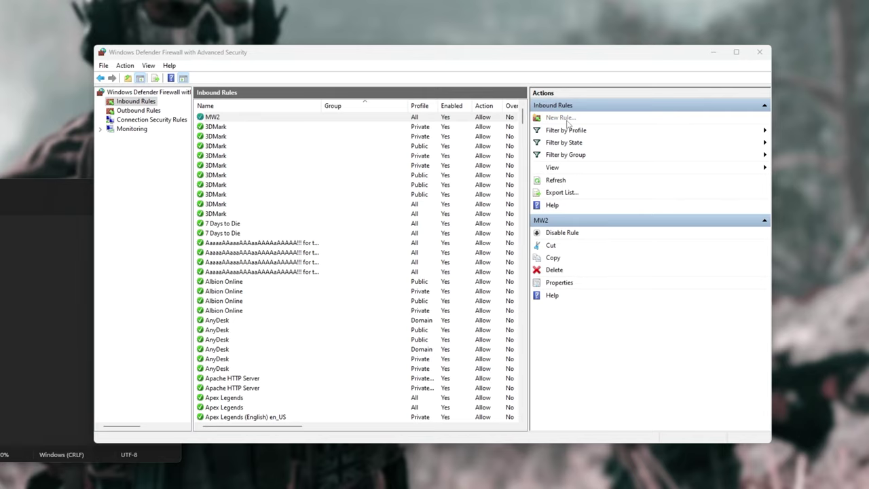
{"action": "left_click", "coordinate": [534, 373]}
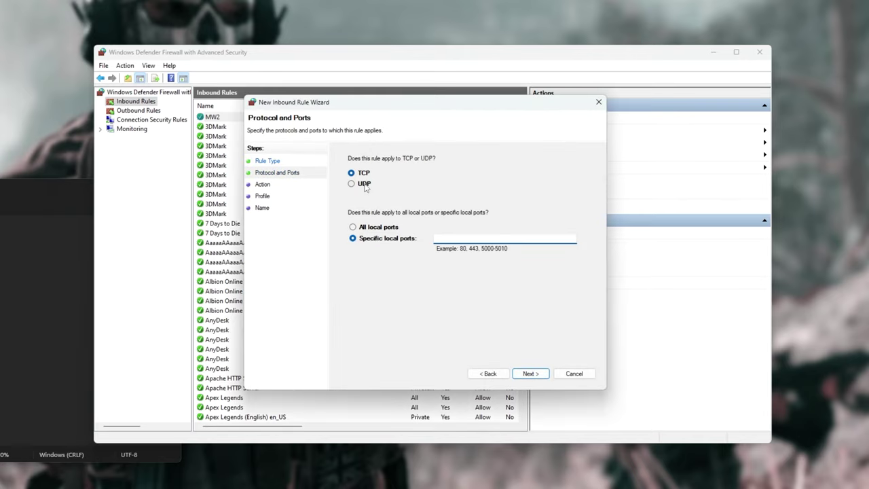
{"action": "left_click", "coordinate": [365, 185]}
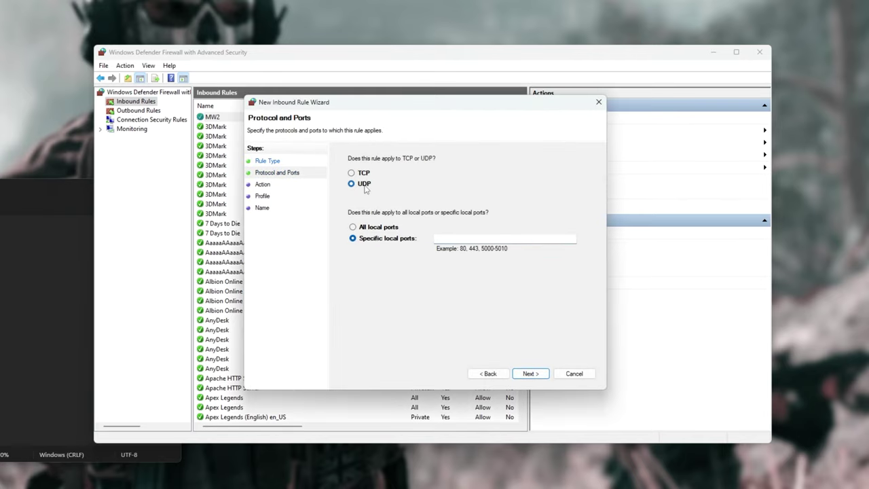
{"action": "left_click", "coordinate": [499, 238]}
{"action": "type", "text": "3074,3478,4379"}
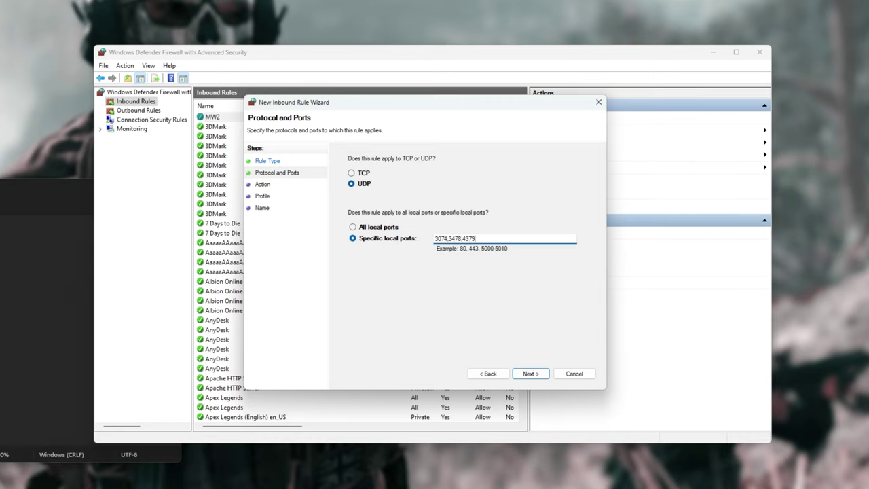
{"action": "type", "text": "-4380,27000-27031,27036"}
Step: Copy the UDP port list into the Notepad document and return to the rule wizard
{"action": "key", "text": "ctrl+a"}
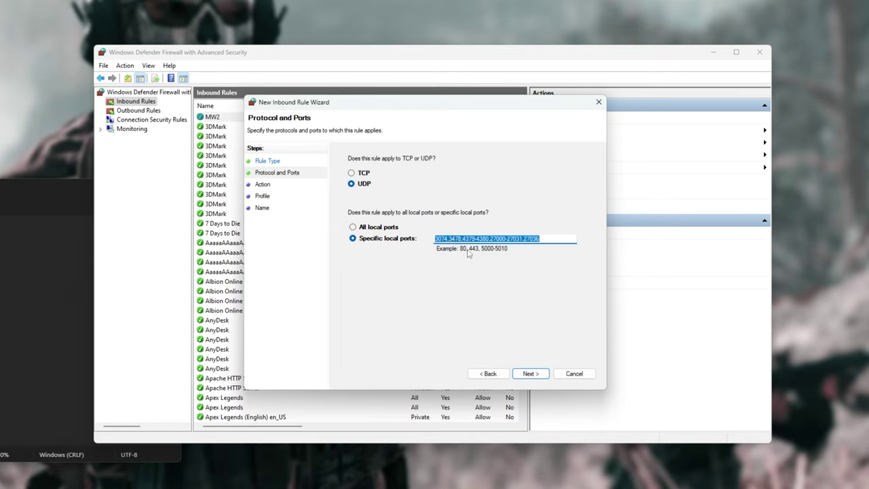
{"action": "key", "text": "alt+Tab"}
{"action": "key", "text": "ctrl+v"}
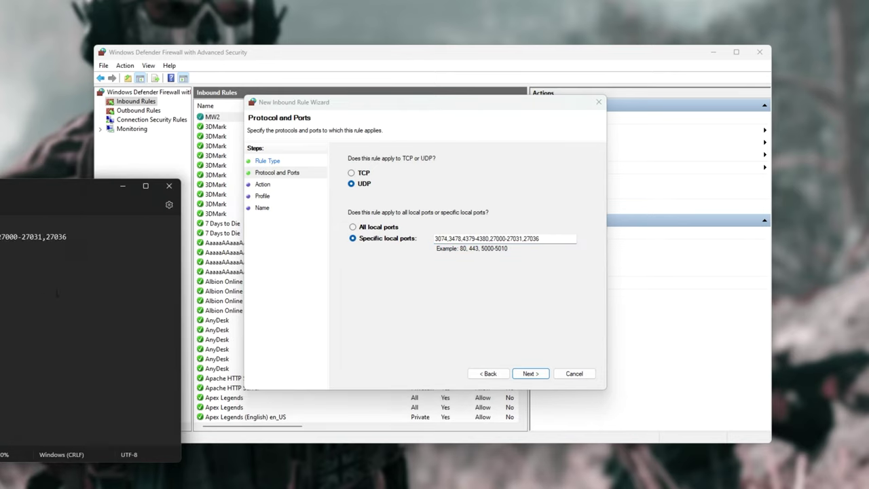
{"action": "key", "text": "ctrl+a"}
{"action": "left_click", "coordinate": [131, 347]}
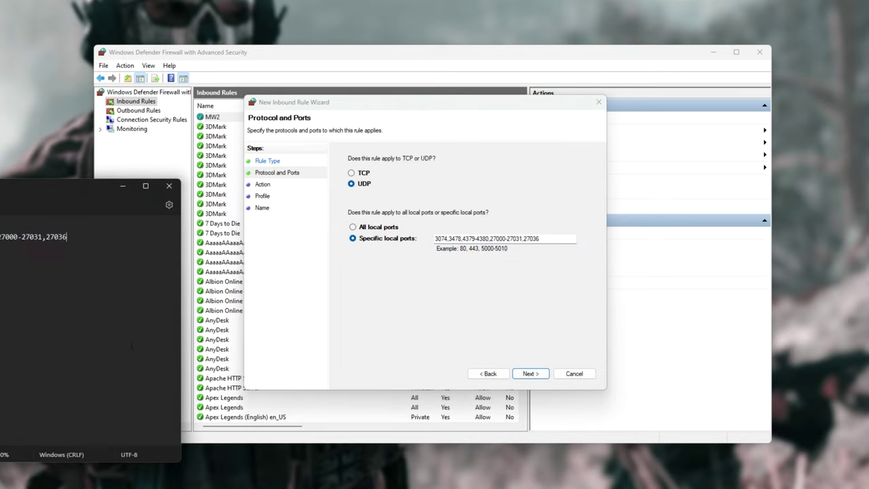
{"action": "left_click", "coordinate": [544, 393]}
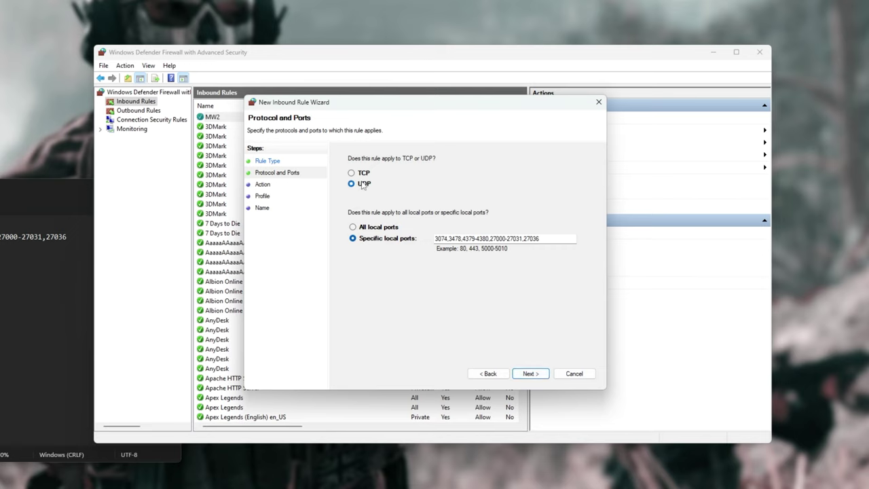
Step: Complete the UDP inbound rule with Allow the connection, all three profiles kept, and the name MW2
{"action": "left_click", "coordinate": [535, 375]}
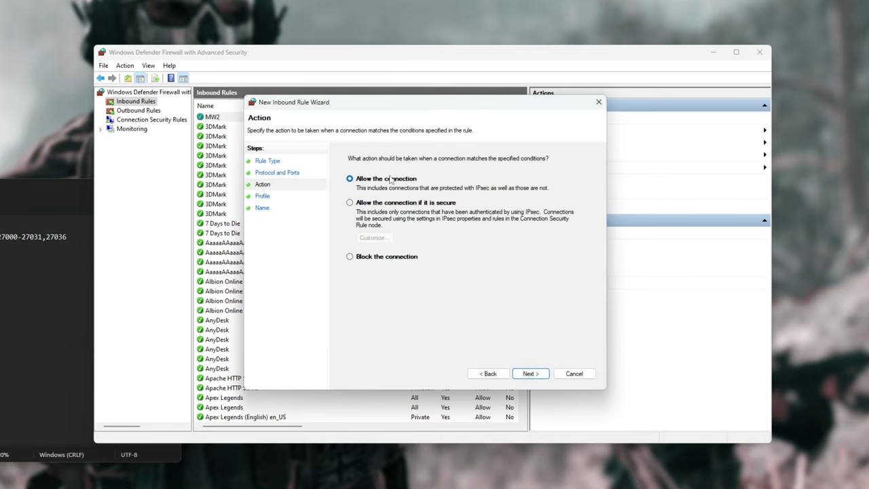
{"action": "left_click", "coordinate": [529, 373]}
{"action": "left_click", "coordinate": [529, 373]}
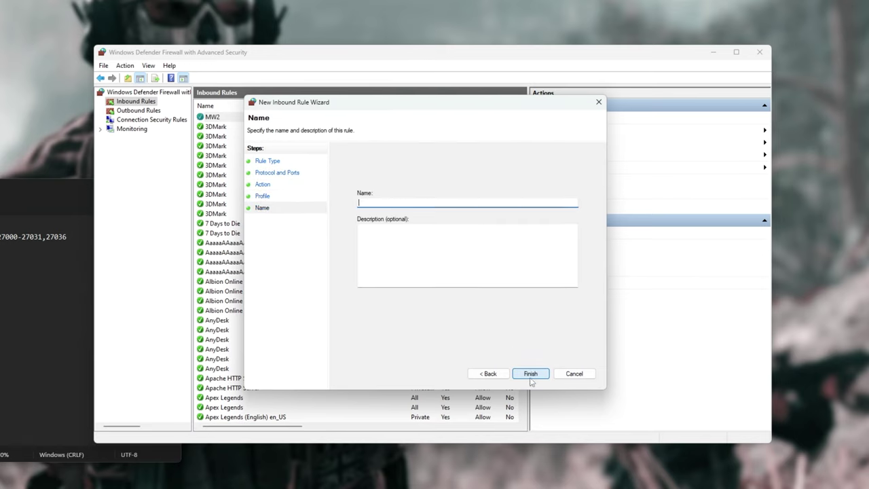
{"action": "type", "text": "MW2"}
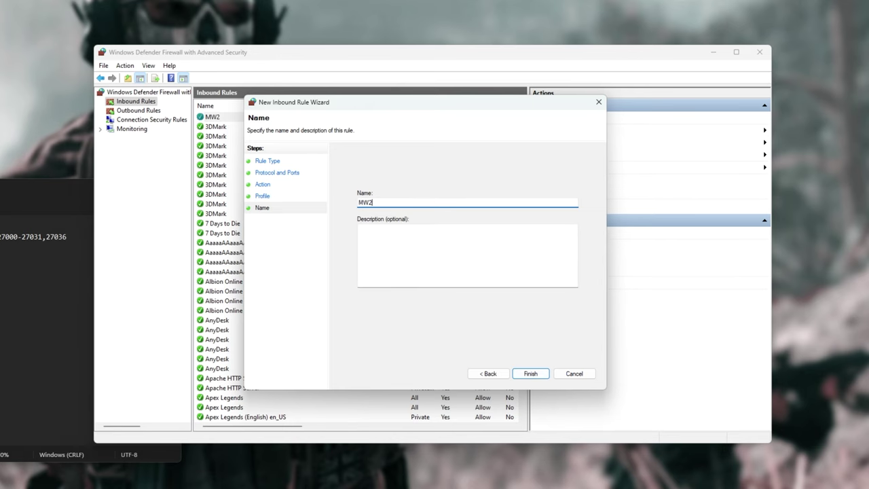
{"action": "left_click", "coordinate": [533, 377]}
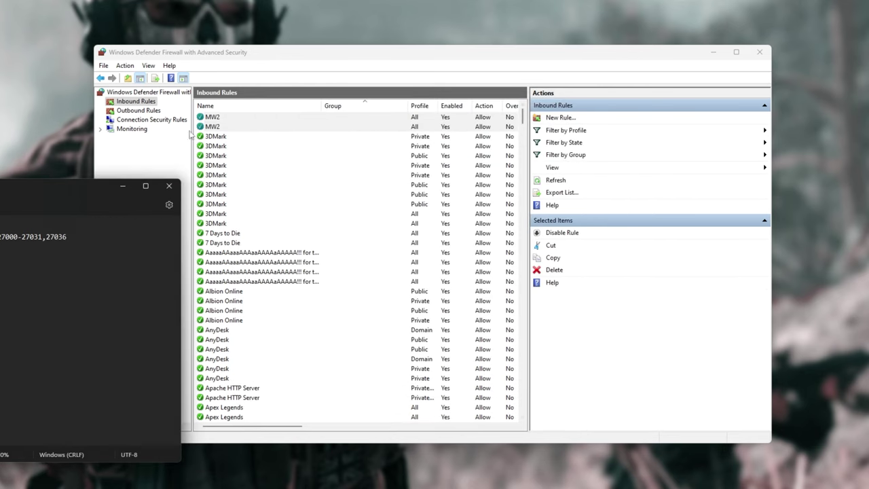
{"action": "left_click", "coordinate": [139, 111]}
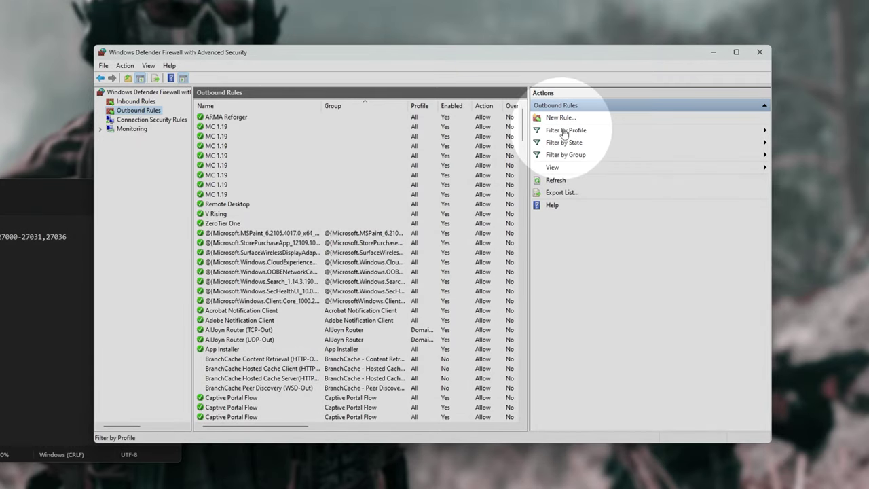
{"action": "left_click", "coordinate": [560, 117]}
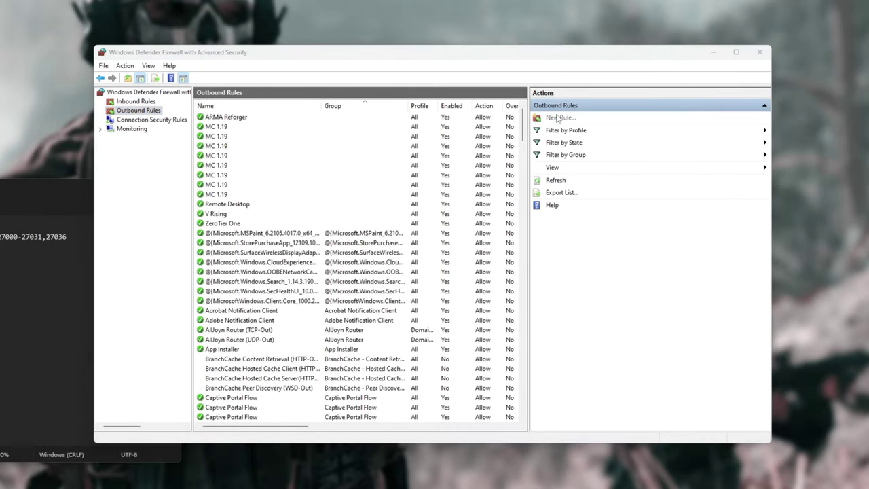
{"action": "left_click_drag", "start_coordinate": [141, 26], "coordinate": [493, 113]}
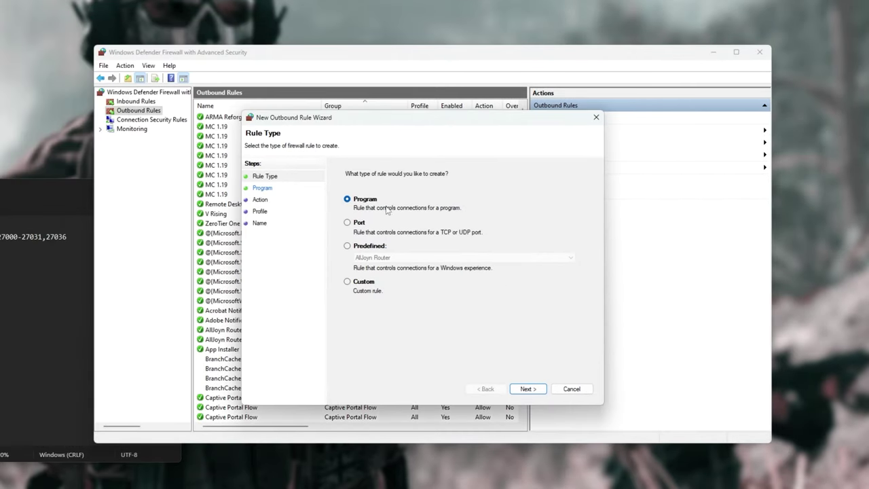
{"action": "left_click", "coordinate": [360, 225]}
{"action": "left_click", "coordinate": [527, 389]}
{"action": "key", "text": "alt+Tab"}
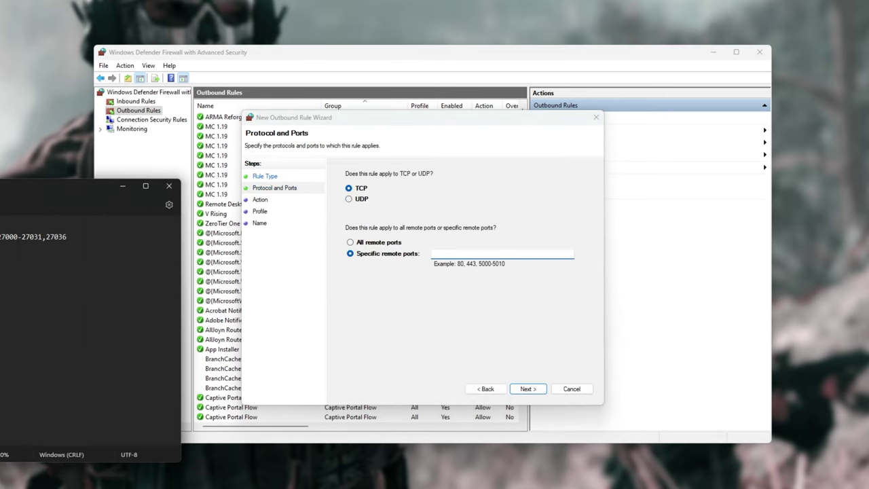
{"action": "key", "text": "alt+Tab"}
{"action": "key", "text": "ctrl+v"}
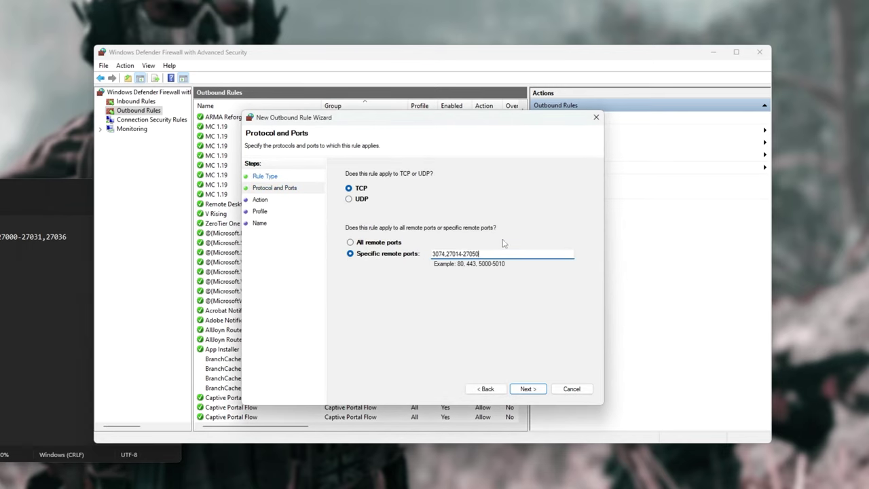
Step: Complete the TCP outbound rule with Allow the connection, the Domain, Private and Public profiles, and the name MW2
{"action": "left_click", "coordinate": [527, 389]}
{"action": "left_click", "coordinate": [533, 391]}
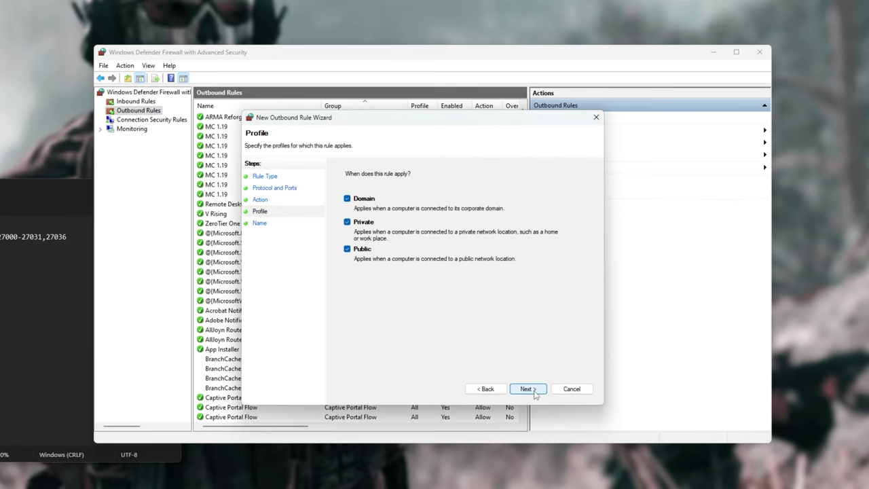
{"action": "left_click", "coordinate": [533, 392]}
{"action": "type", "text": "MW2"}
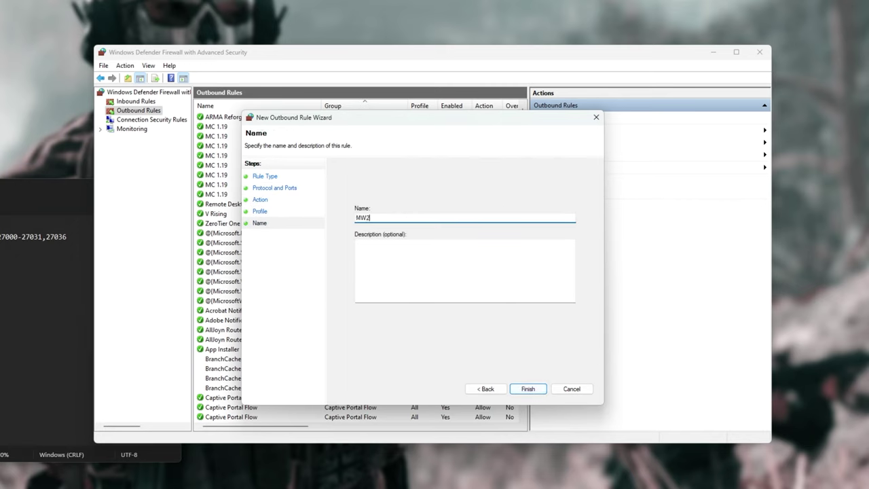
{"action": "left_click", "coordinate": [528, 388]}
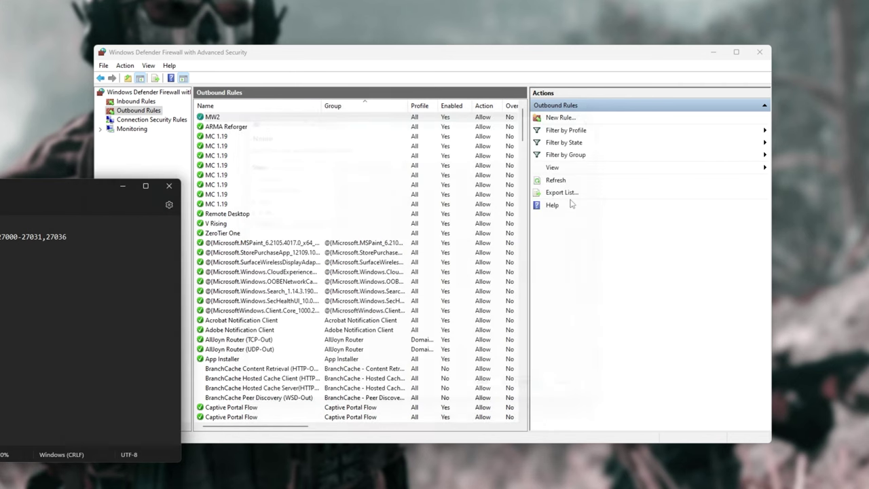
{"action": "left_click", "coordinate": [563, 118]}
{"action": "left_click", "coordinate": [487, 375]}
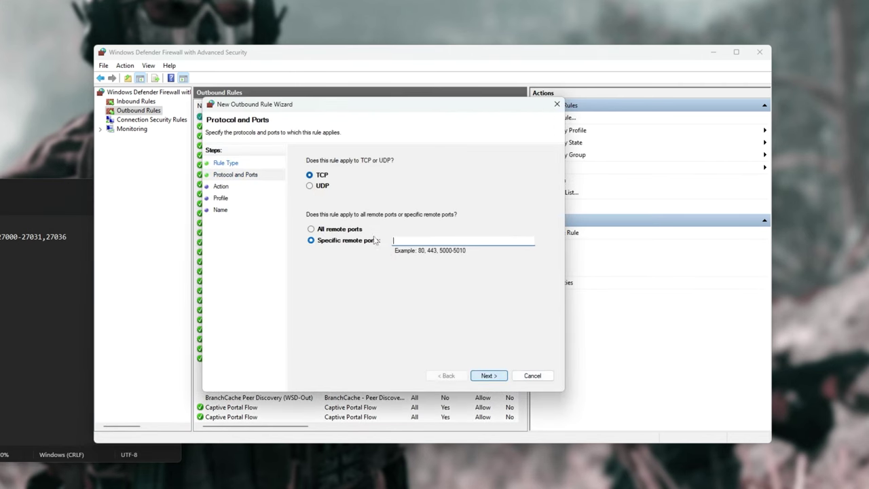
{"action": "left_click", "coordinate": [310, 185]}
{"action": "key", "text": "alt+Tab"}
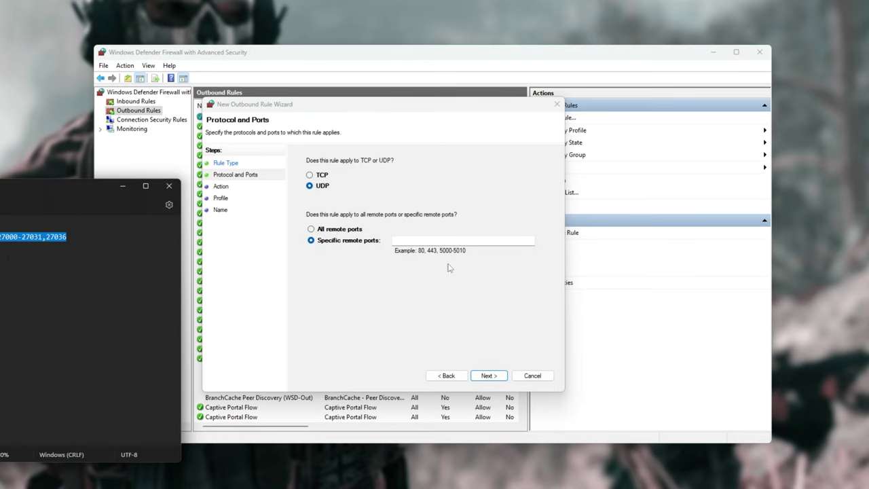
{"action": "key", "text": "ctrl+a"}
{"action": "key", "text": "ctrl+c"}
{"action": "key", "text": "alt+Tab"}
{"action": "key", "text": "ctrl+v"}
Step: Complete the UDP outbound rule with Allow the connection, all three profiles kept, and the name MW2
{"action": "left_click", "coordinate": [489, 375]}
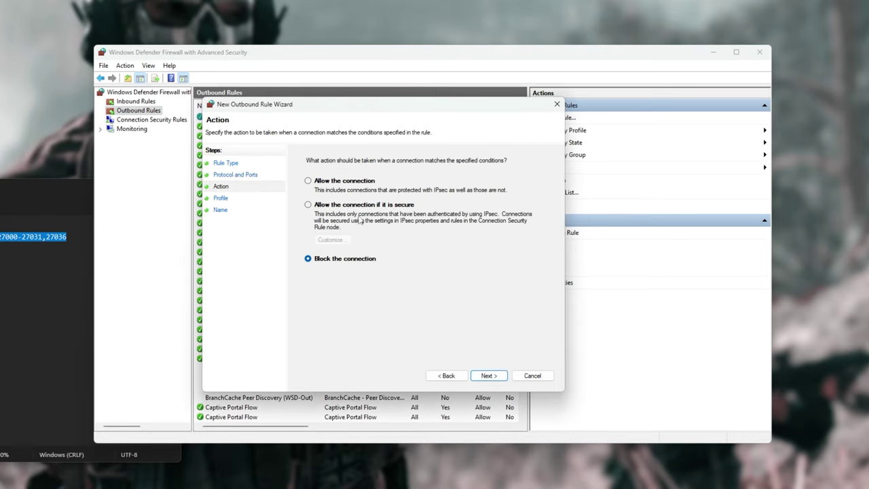
{"action": "left_click", "coordinate": [490, 375]}
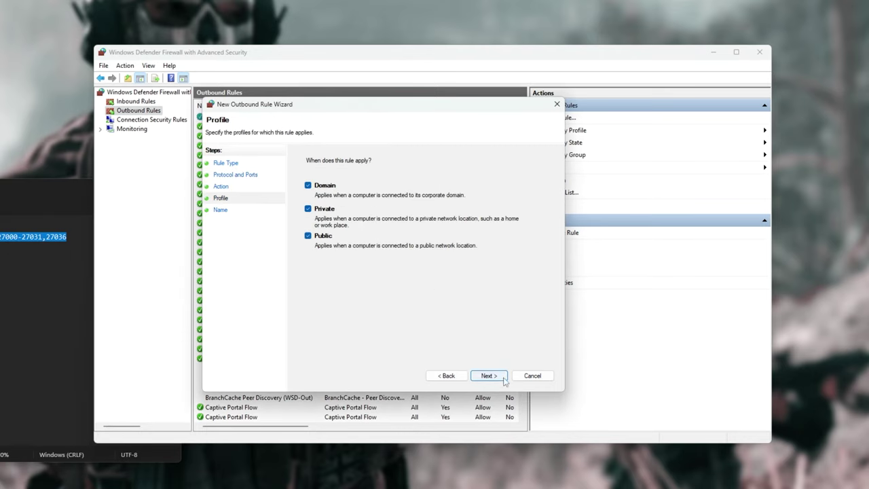
{"action": "left_click", "coordinate": [500, 378]}
{"action": "type", "text": "MW2"}
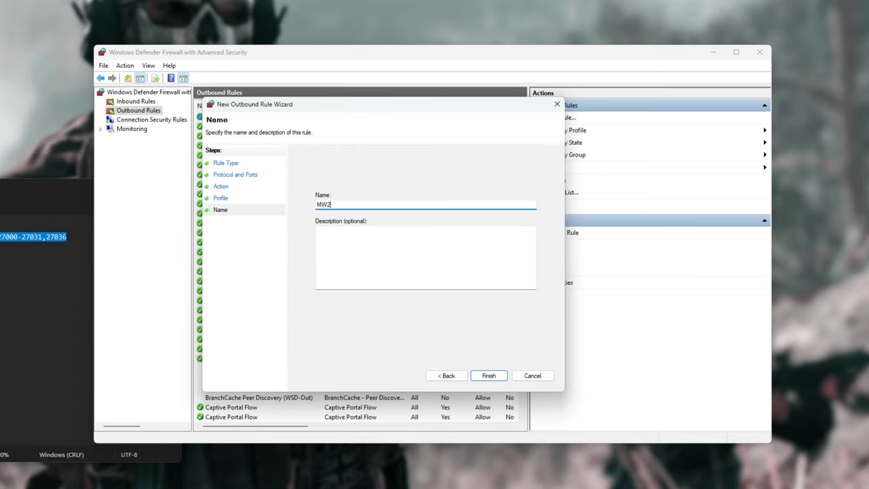
{"action": "left_click", "coordinate": [489, 376]}
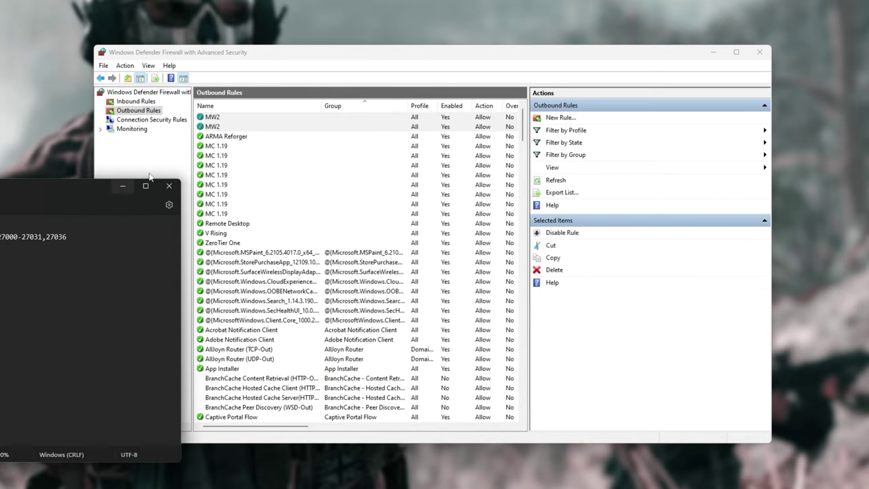
Step: Minimize the firewall window and move the Notepad port list out of the way to the desktop's lower corner
{"action": "left_click", "coordinate": [713, 53]}
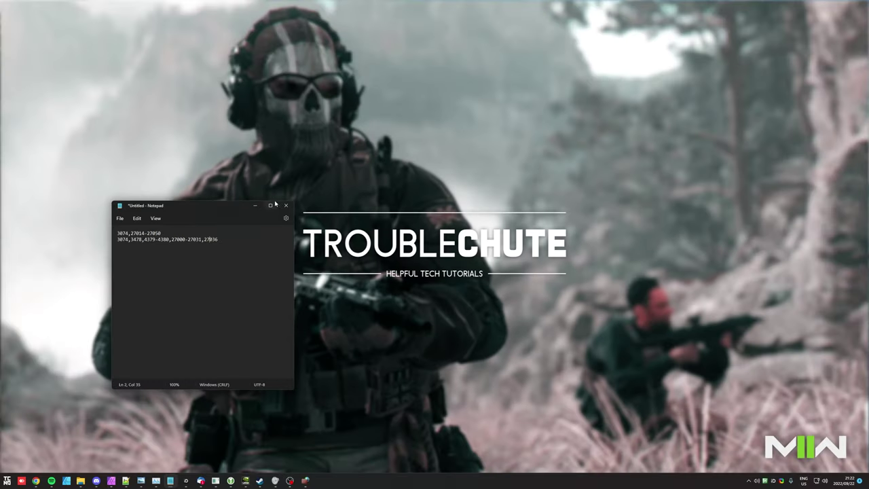
{"action": "left_click_drag", "start_coordinate": [221, 206], "coordinate": [134, 362]}
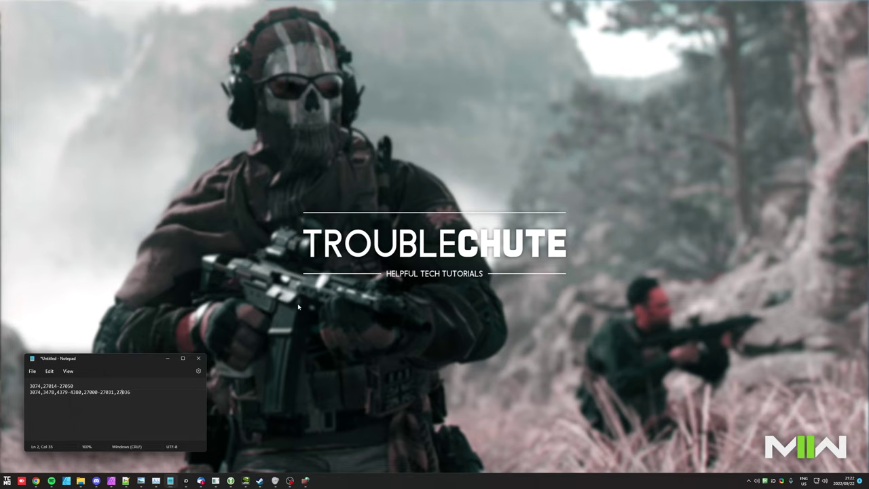
{"action": "left_click", "coordinate": [572, 234]}
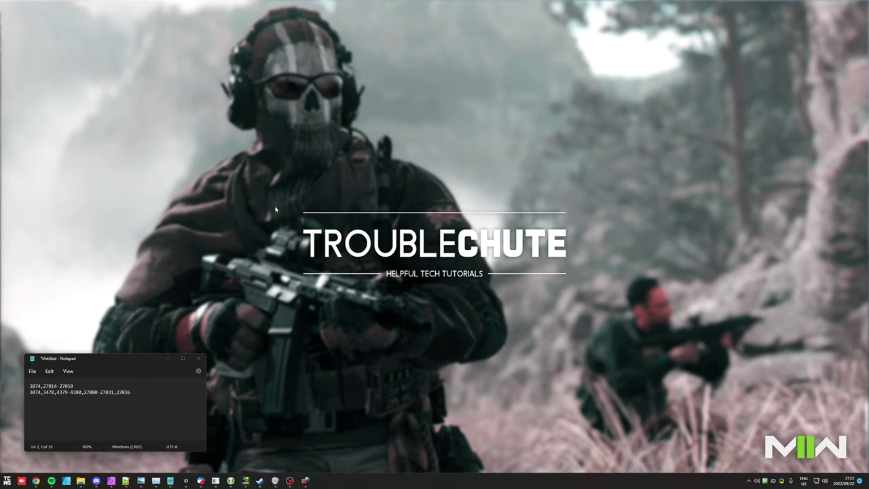
{"action": "left_click_drag", "start_coordinate": [316, 194], "coordinate": [602, 287]}
Step: Open Command Prompt with cmd from the Run dialog and list the network configuration with ipconfig
{"action": "key", "text": "super+r"}
{"action": "type", "text": "cmd"}
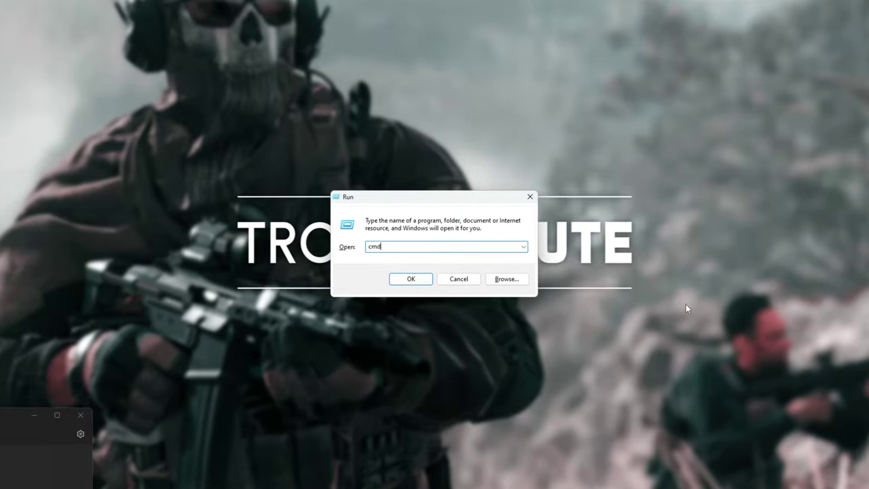
{"action": "key", "text": "Return"}
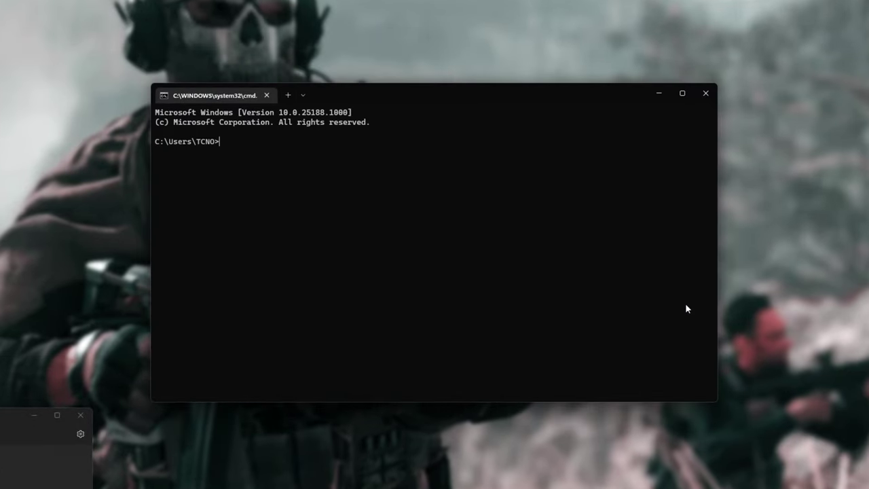
{"action": "type", "text": "ipconfig"}
{"action": "key", "text": "Return"}
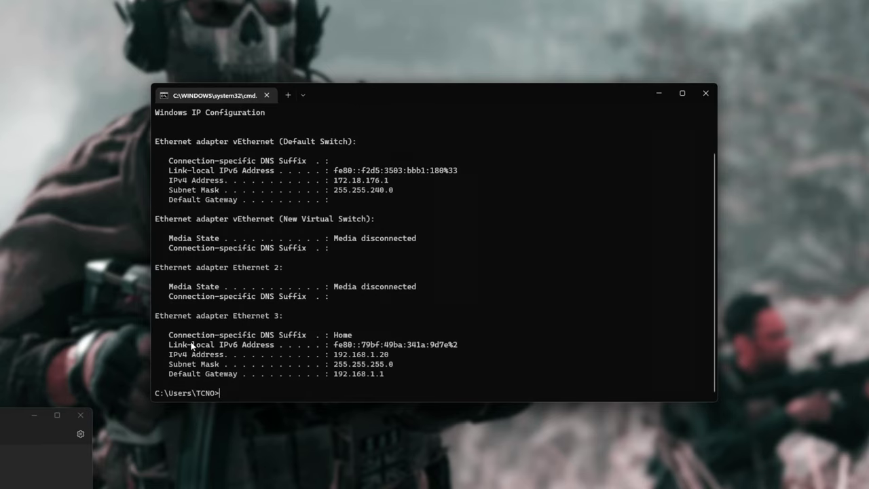
Step: Locate the IPv4 address and default gateway of the Ethernet 3 adapter, copy the gateway address, and close Command Prompt
{"action": "left_click_drag", "start_coordinate": [156, 316], "coordinate": [284, 317]}
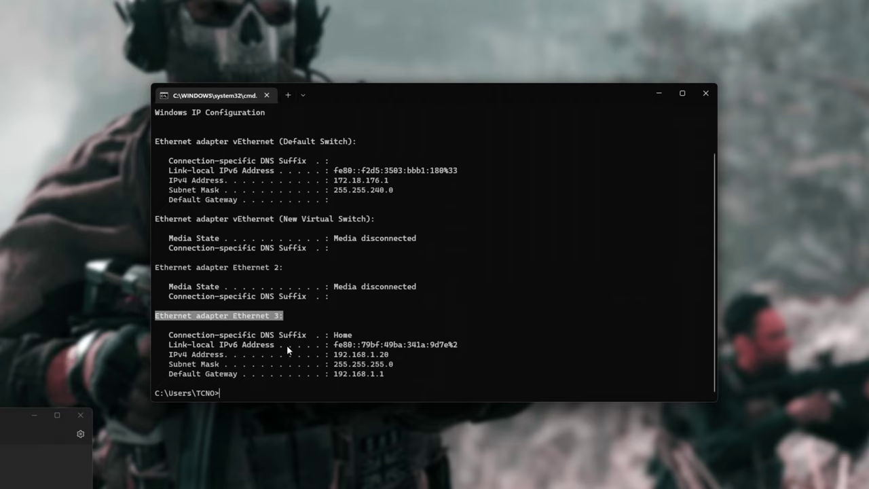
{"action": "left_click_drag", "start_coordinate": [176, 357], "coordinate": [232, 356]}
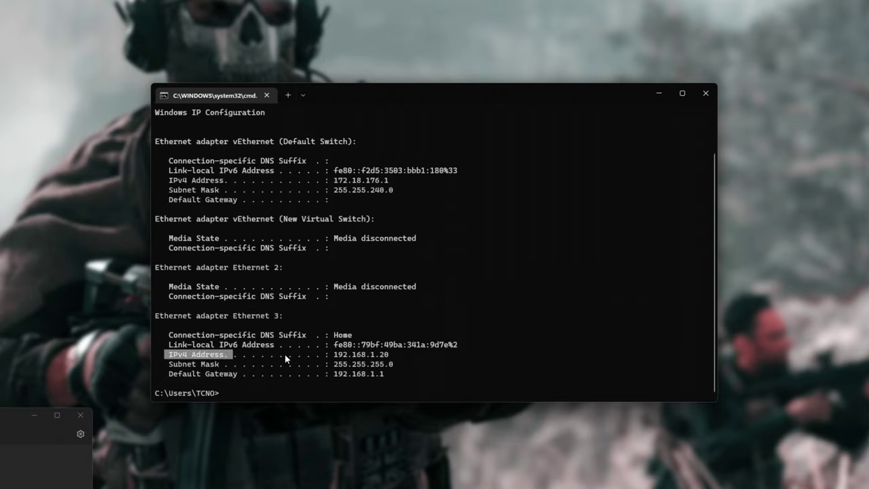
{"action": "left_click_drag", "start_coordinate": [169, 374], "coordinate": [240, 377]}
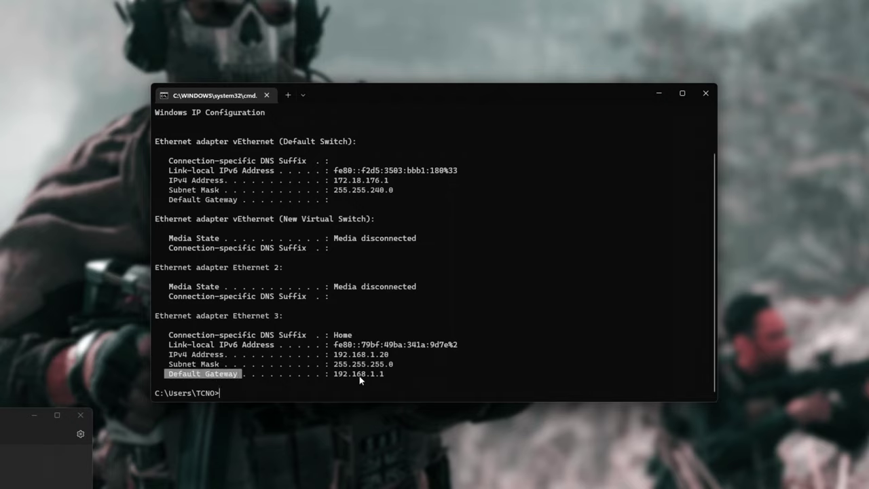
{"action": "left_click_drag", "start_coordinate": [334, 375], "coordinate": [383, 377]}
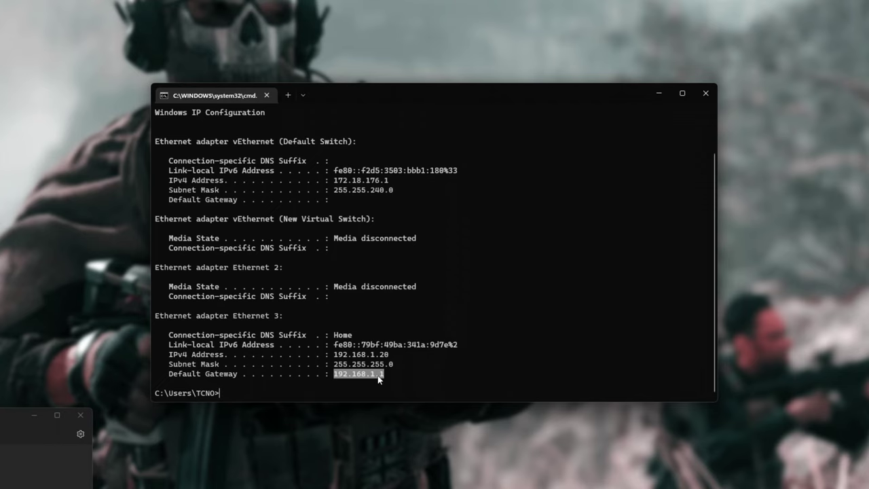
{"action": "right_click", "coordinate": [379, 382]}
{"action": "left_click", "coordinate": [706, 93]}
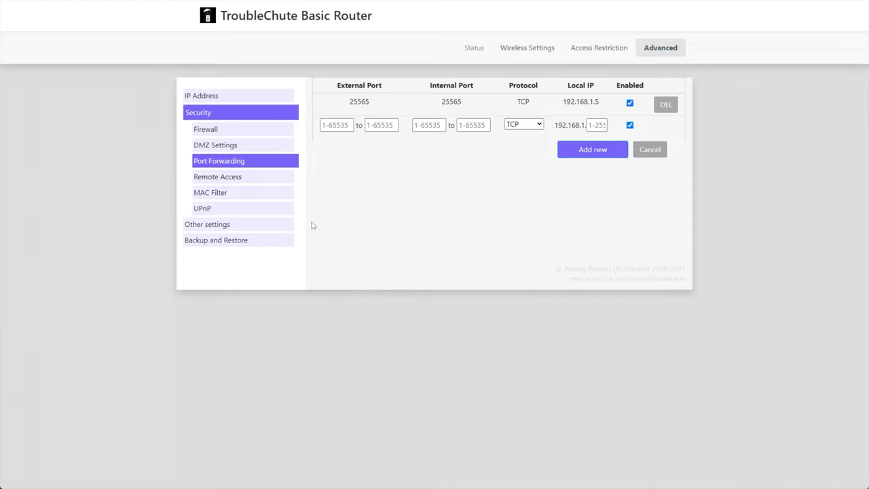
Step: Highlight the Port Forwarding entry under Security in the router's Advanced settings
{"action": "triple_click", "coordinate": [202, 161]}
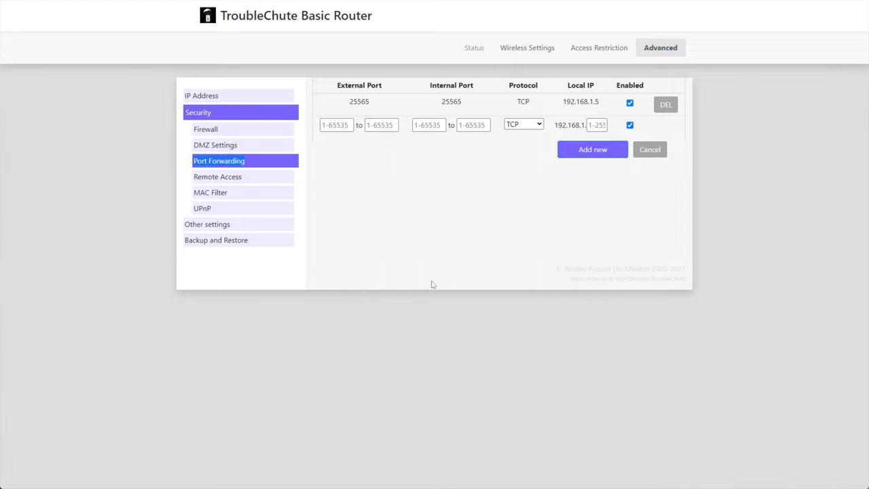